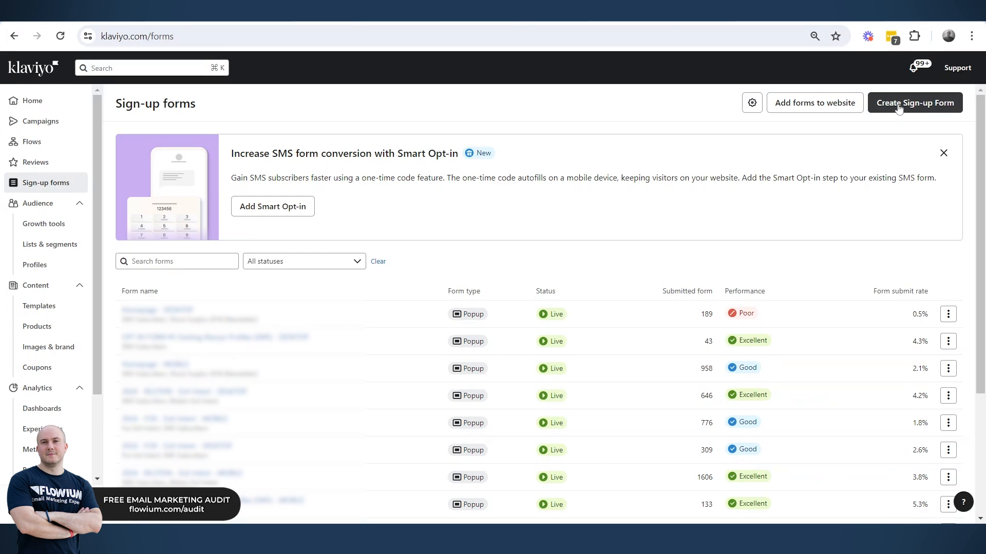
- Create a sign-up form from the Smart Opt-in template, naming it "00 TEST Smart Opt-in" with the SMS Subscribers list
click(899, 107)
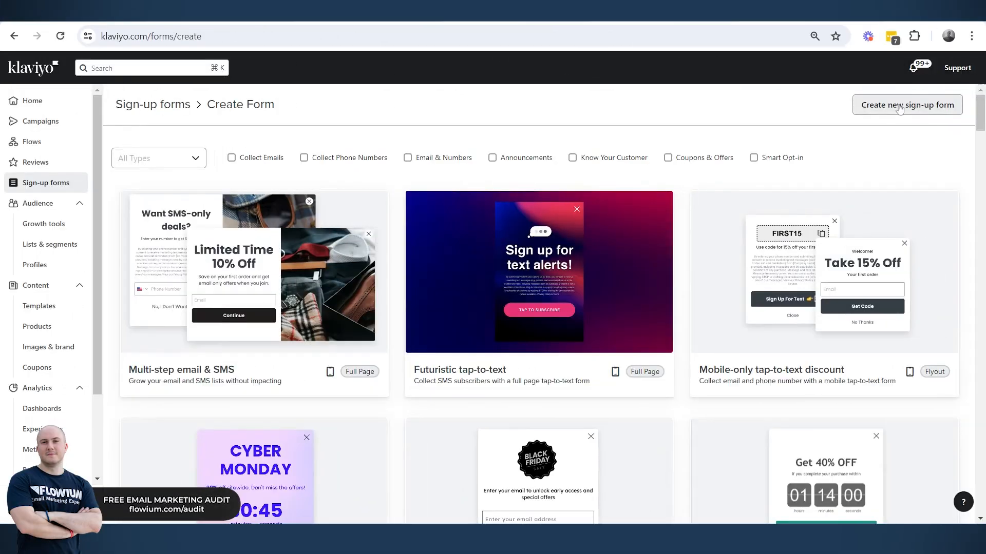
click(755, 159)
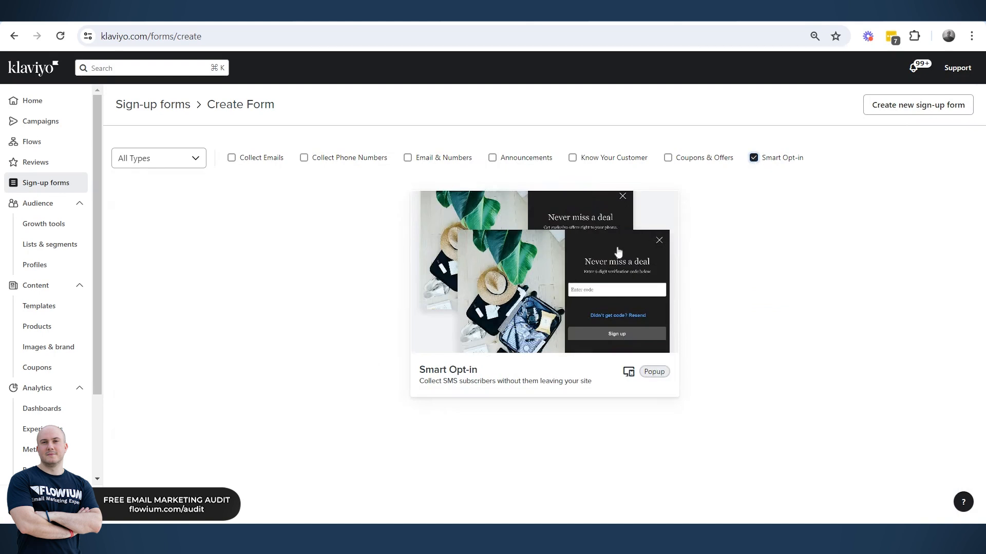
click(601, 264)
click(797, 334)
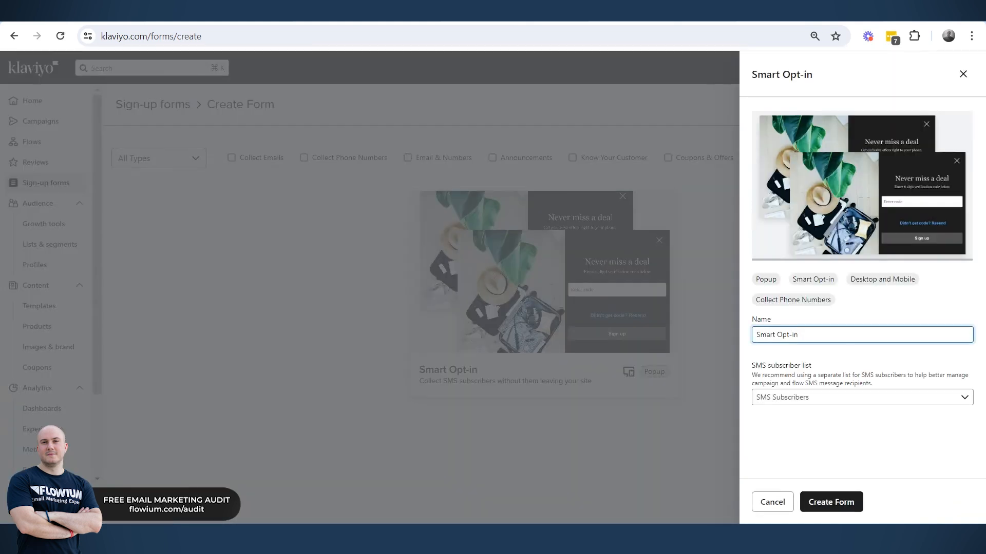
text(00 TEST)
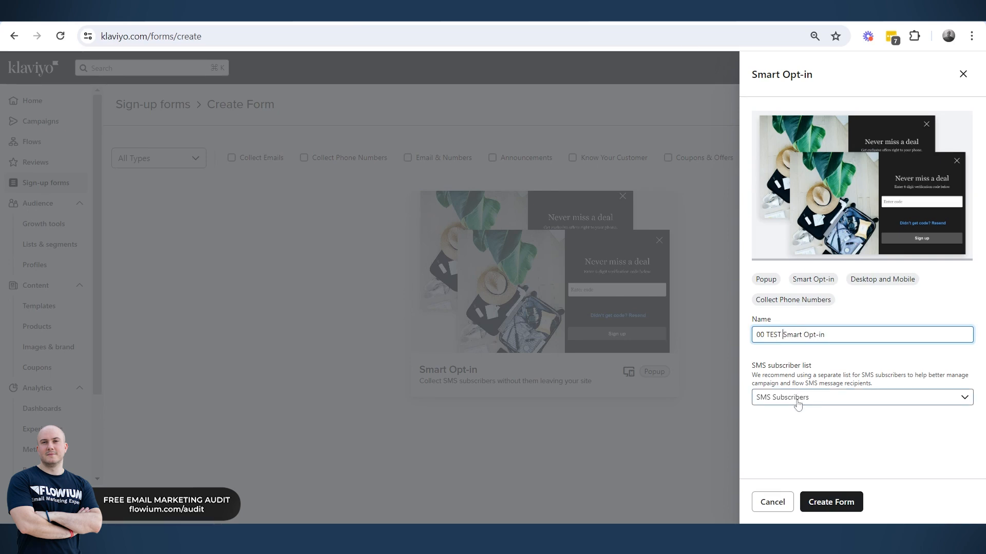
click(821, 503)
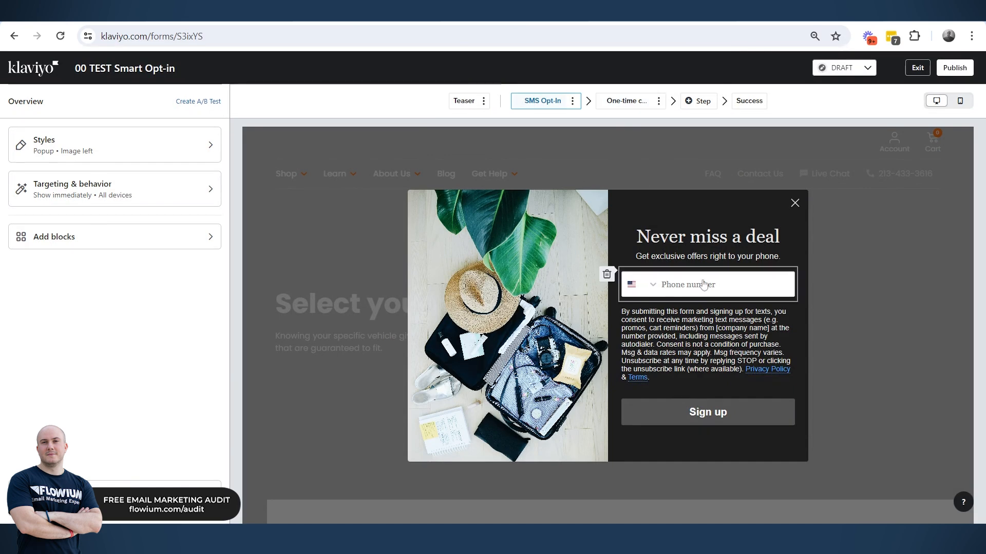
- Review the settings, SMS consent and block style options of the phone number field in the SMS Opt-In step
click(649, 284)
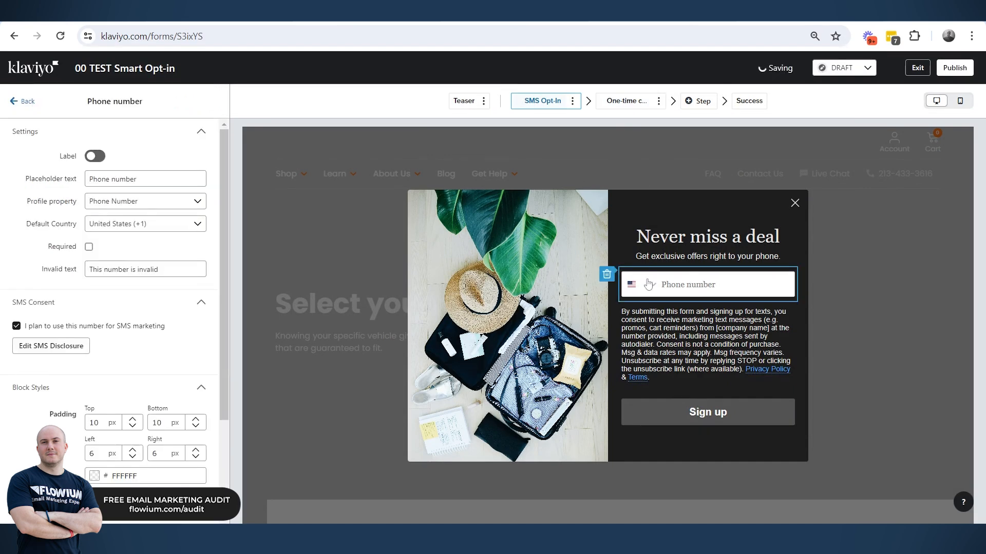
scroll(101, 325, down, 5)
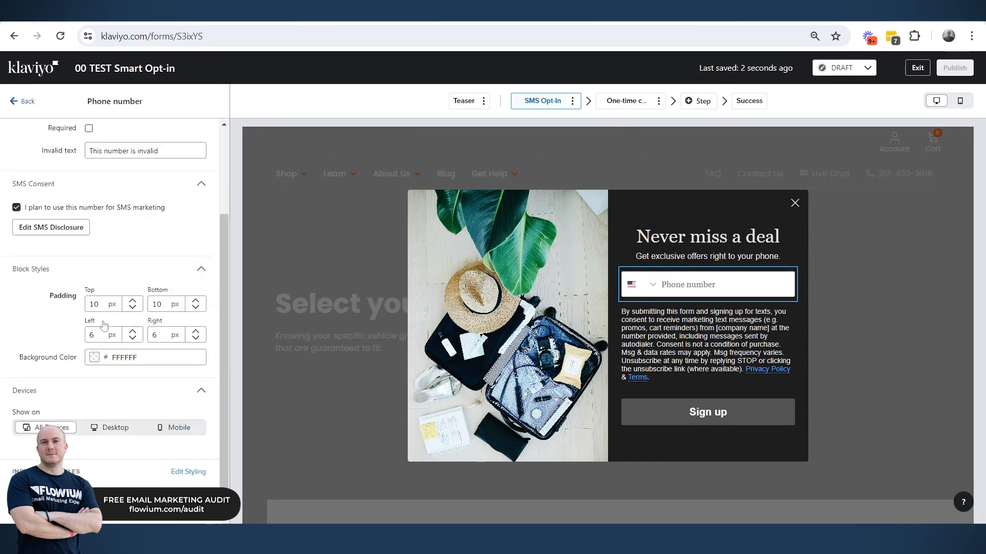
scroll(102, 323, up, 5)
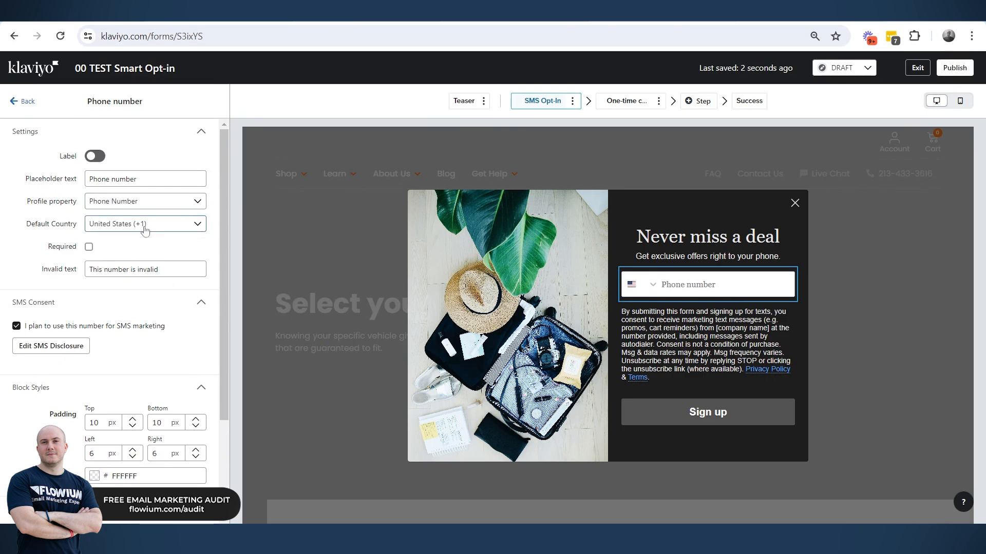
- Compare the form's SMS Opt-In step with its One-time code step, examining the phone number, code entry and resend elements
click(615, 105)
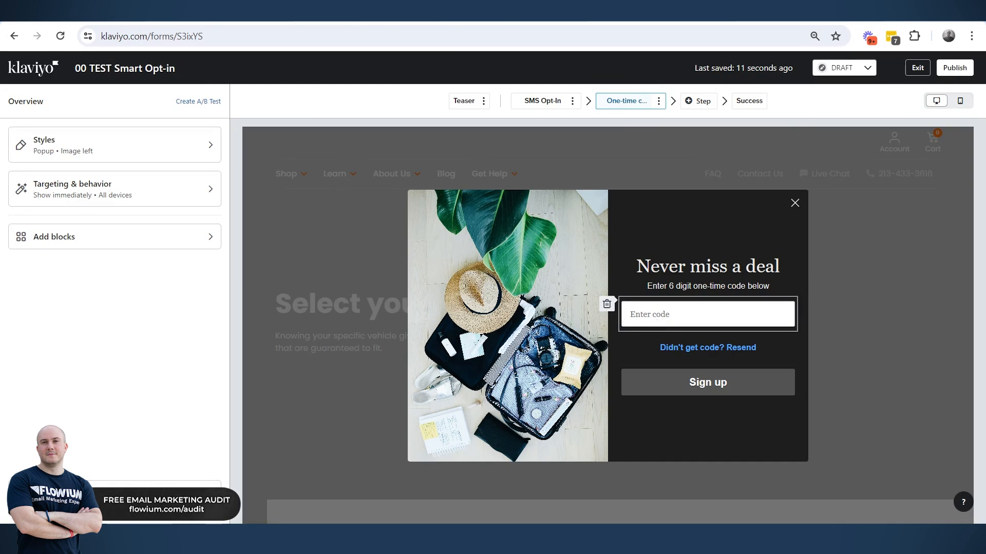
click(543, 101)
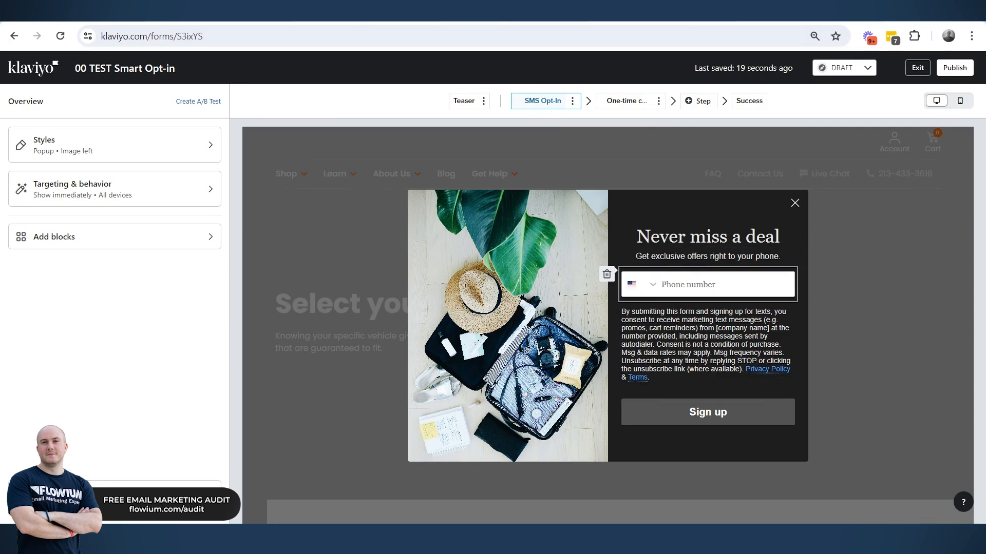
click(627, 101)
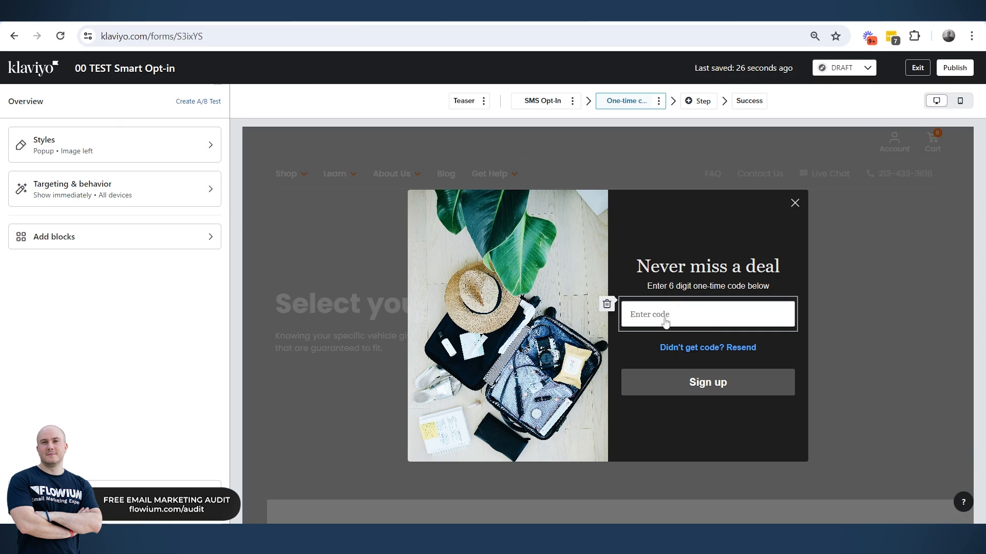
click(543, 101)
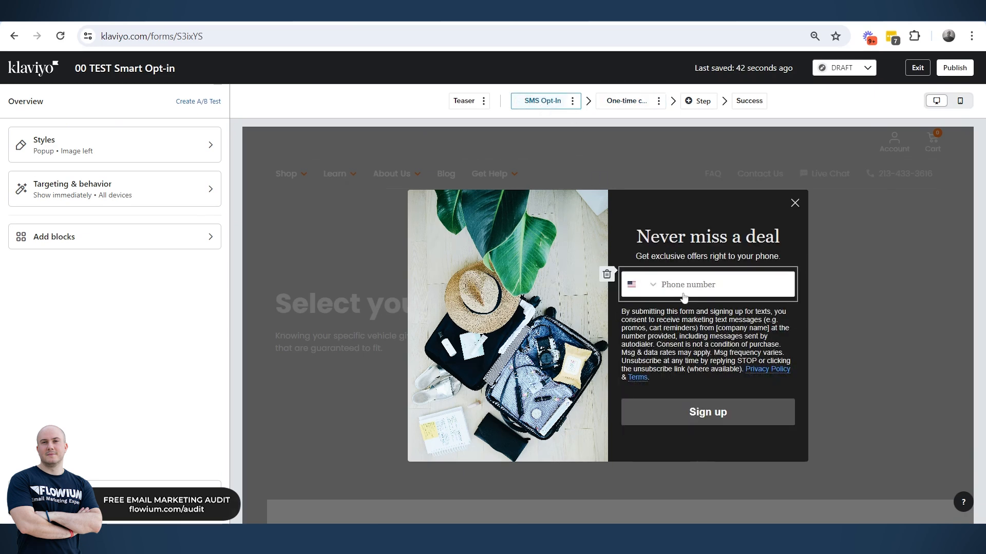
click(627, 101)
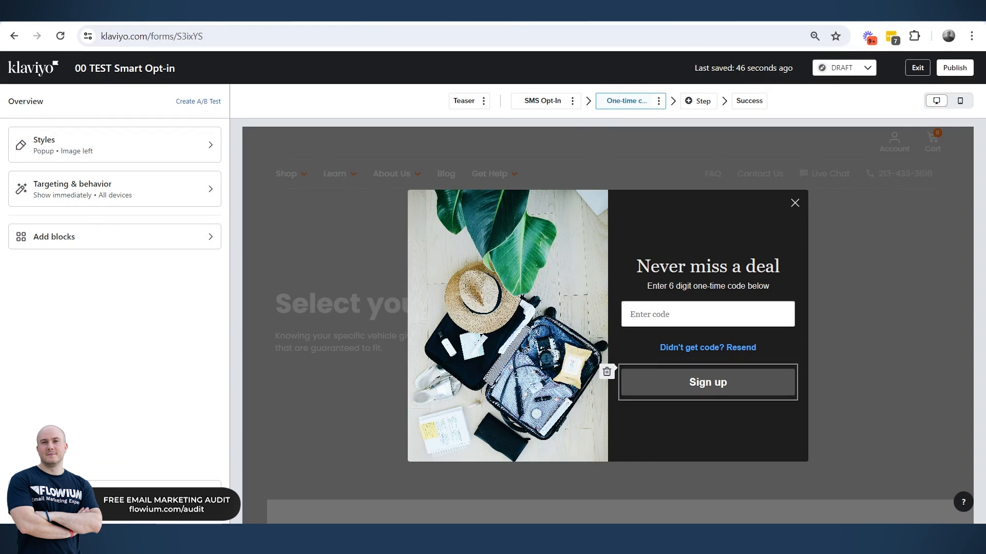
click(550, 102)
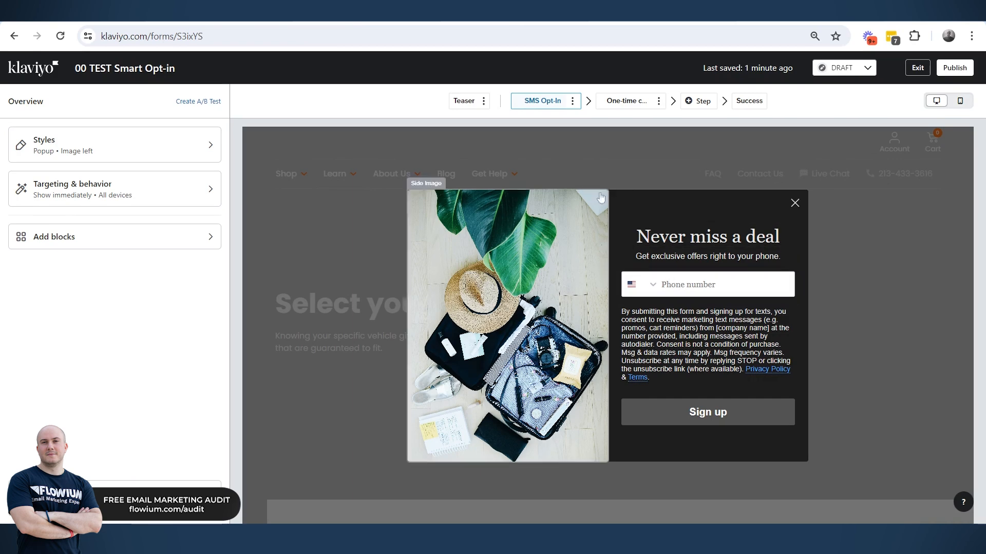
click(623, 101)
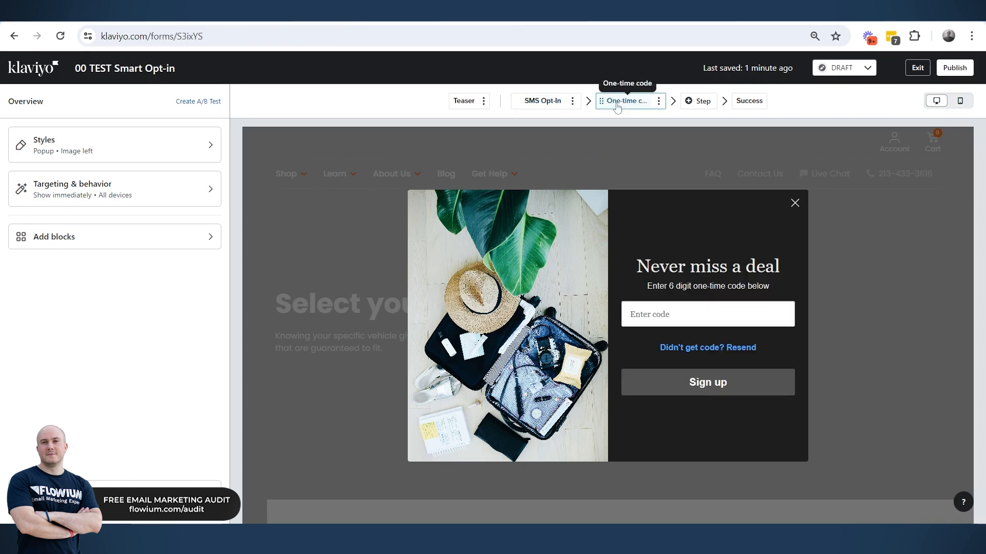
click(542, 101)
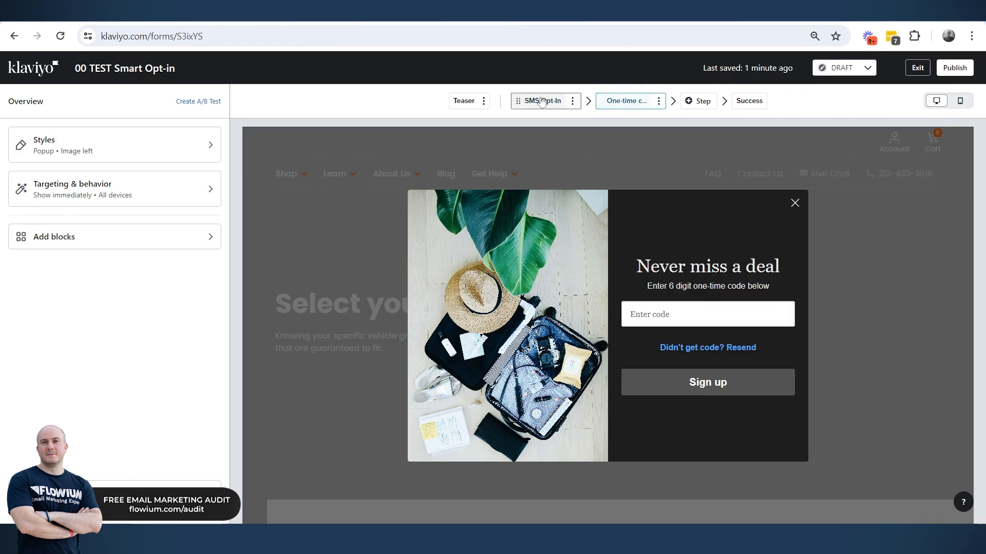
click(624, 101)
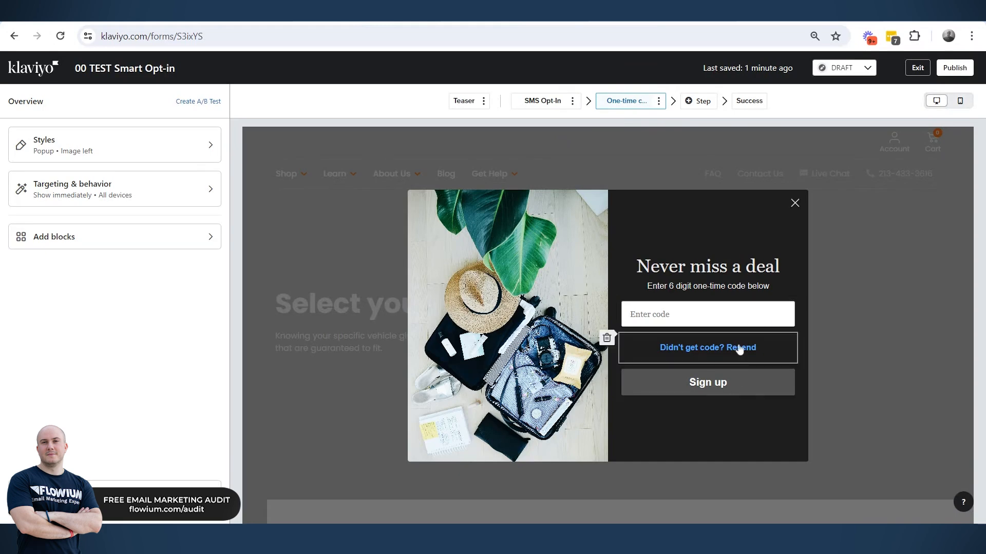
click(545, 103)
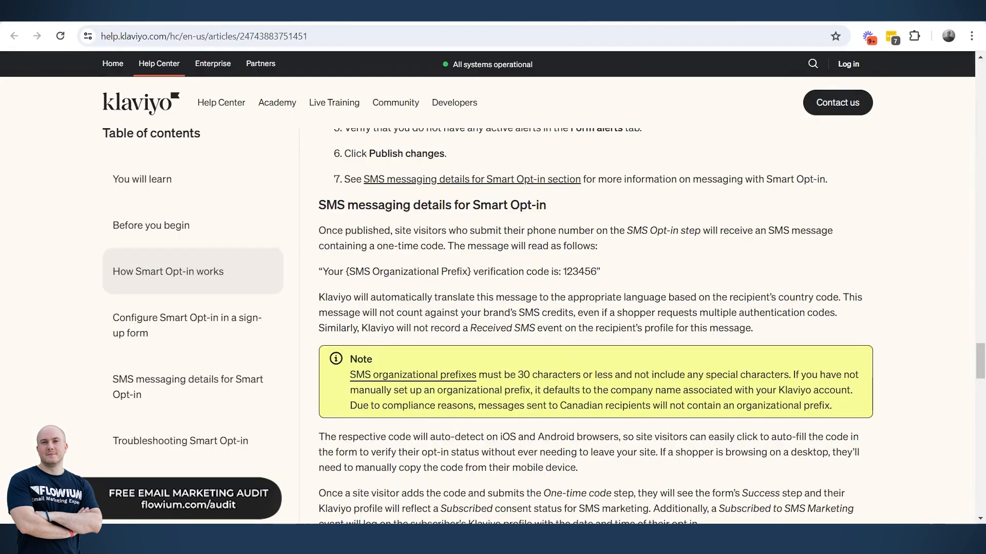
- Switch to the Klaviyo help article and highlight the verification message wording under SMS messaging details for Smart Opt-in
drag(327, 271, 599, 271)
click(609, 276)
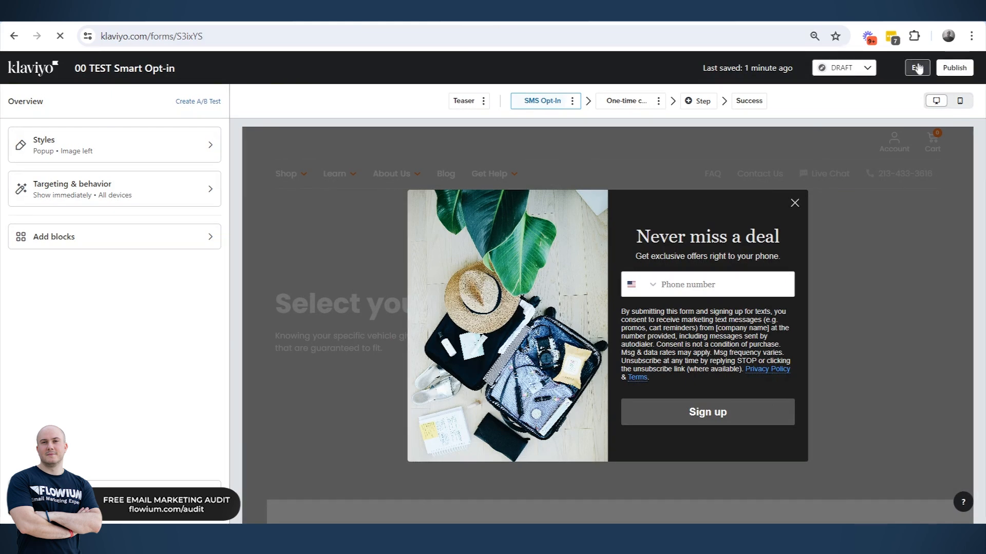
- Exit the form editor and clone the first draft popup rated Poor on page 3 of the forms list as "00 test"
click(917, 67)
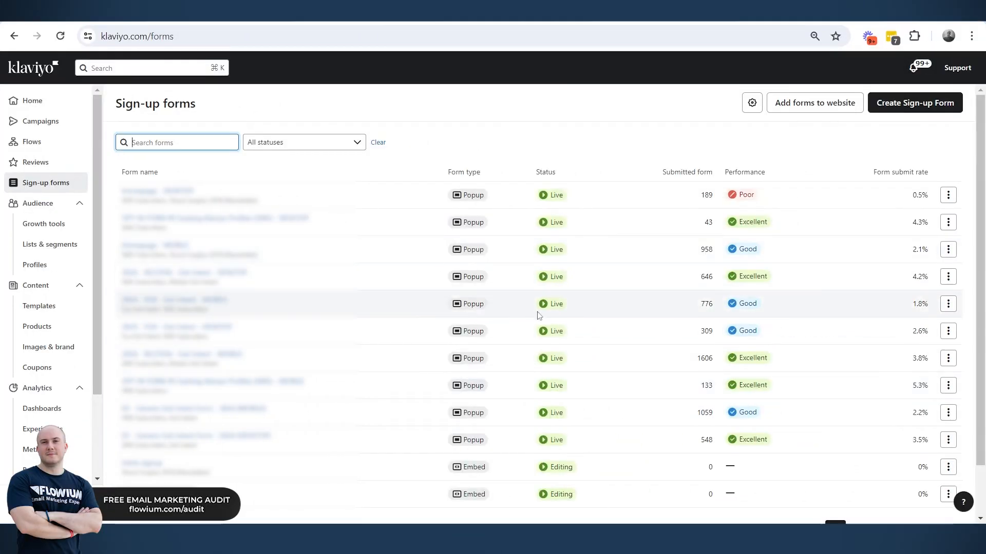
scroll(537, 312, down, 2)
click(879, 471)
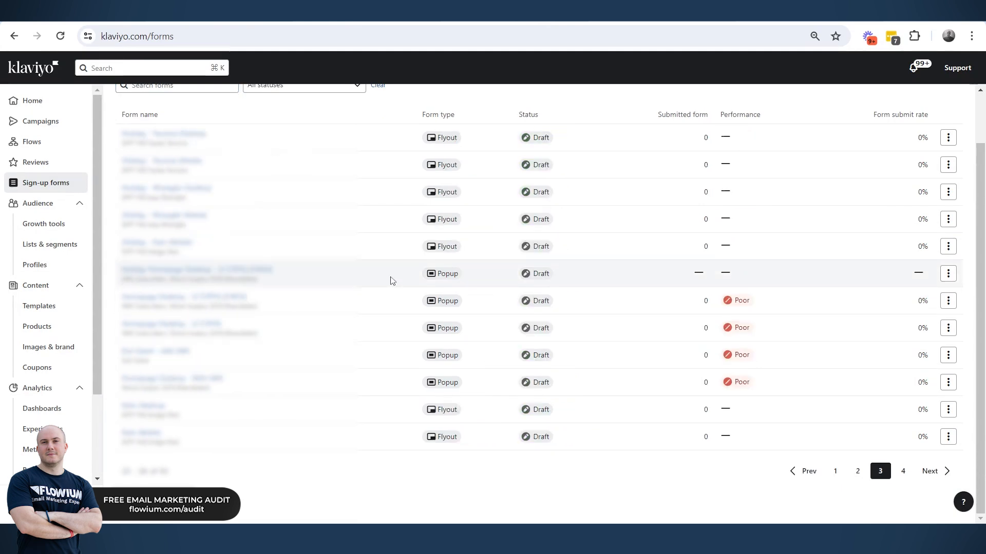
click(948, 300)
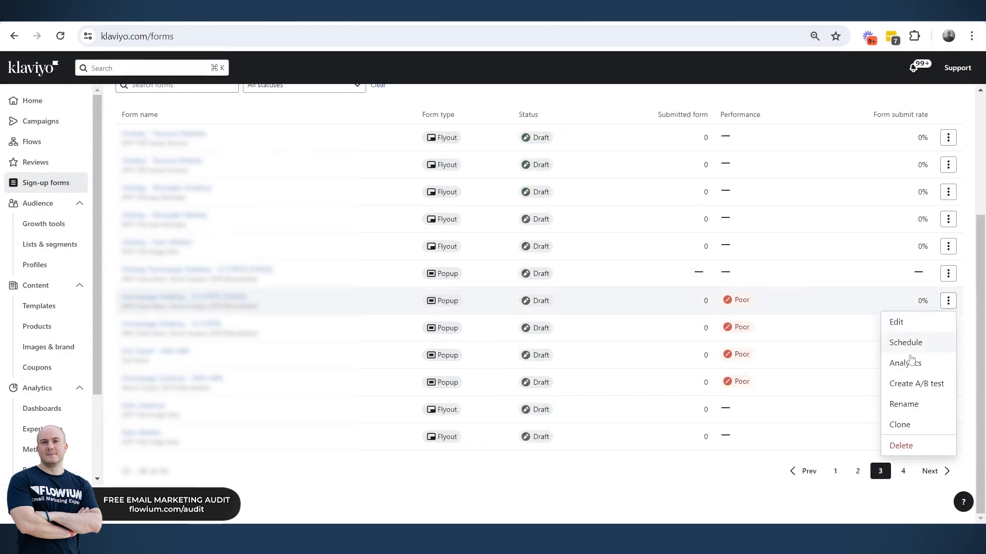
click(924, 424)
text(00 test)
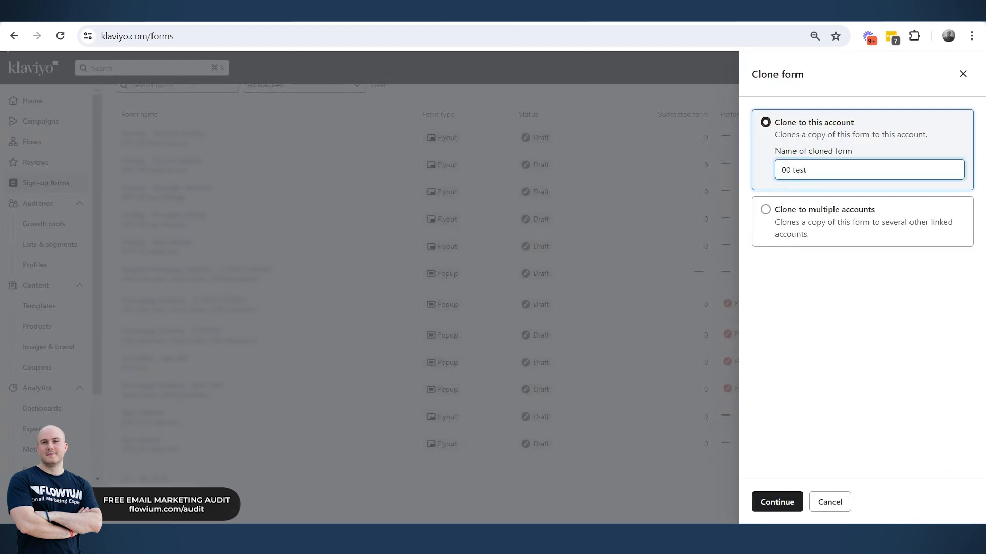
click(785, 505)
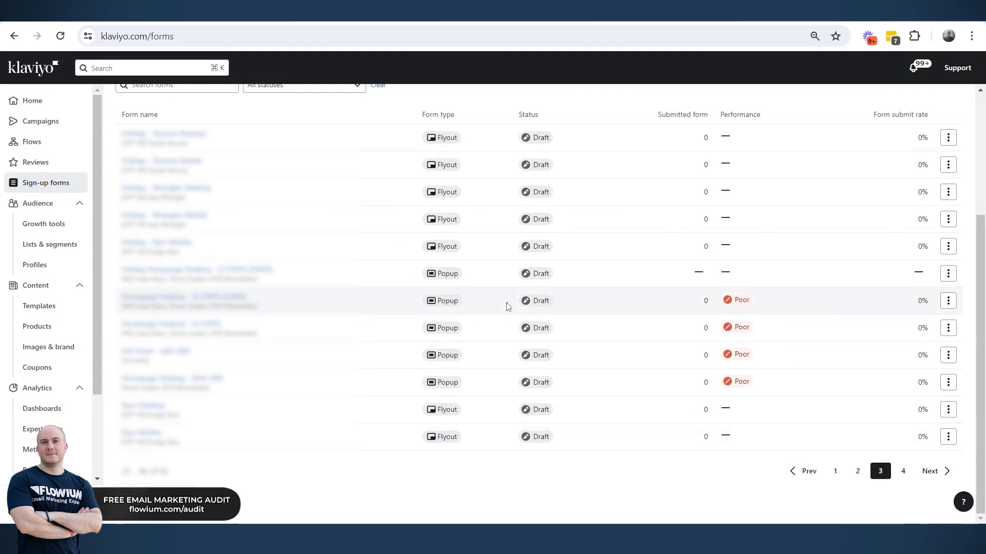
- Search the sign-up forms for "00" and open the cloned "00 test" form in the editor
click(82, 185)
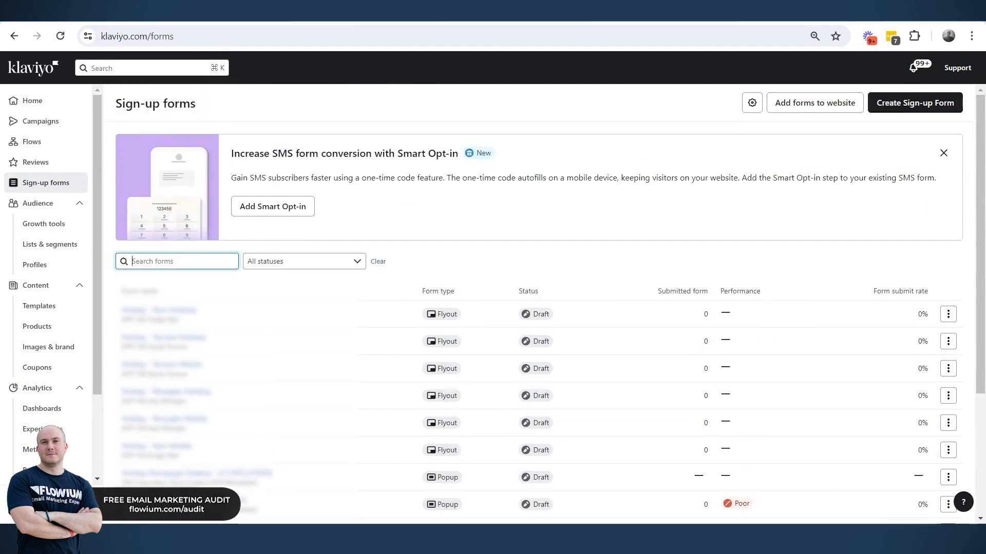
text(oo)
key(BackSpace)
key(BackSpace)
text(00)
click(124, 315)
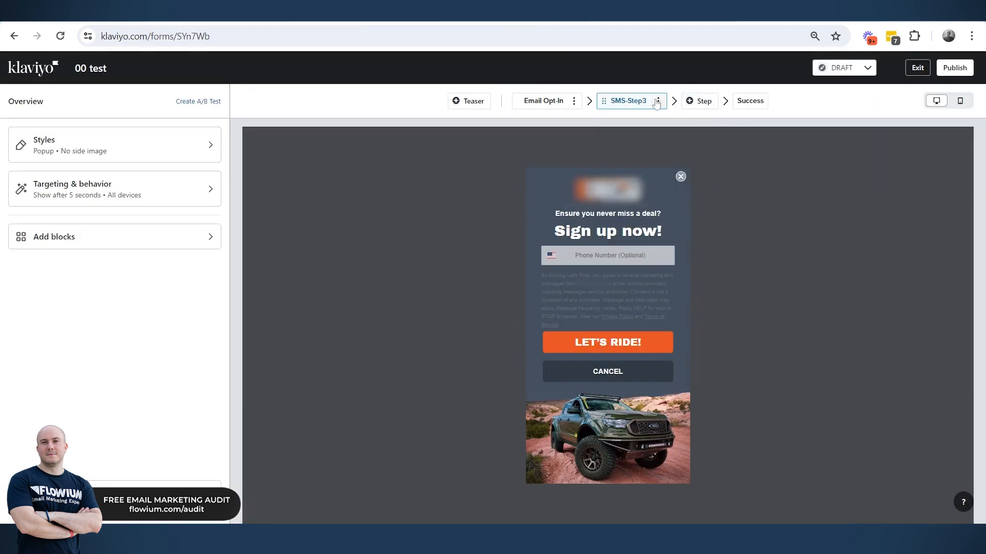
- Delete the SMS-Step3 step from the "00 test" form
click(657, 102)
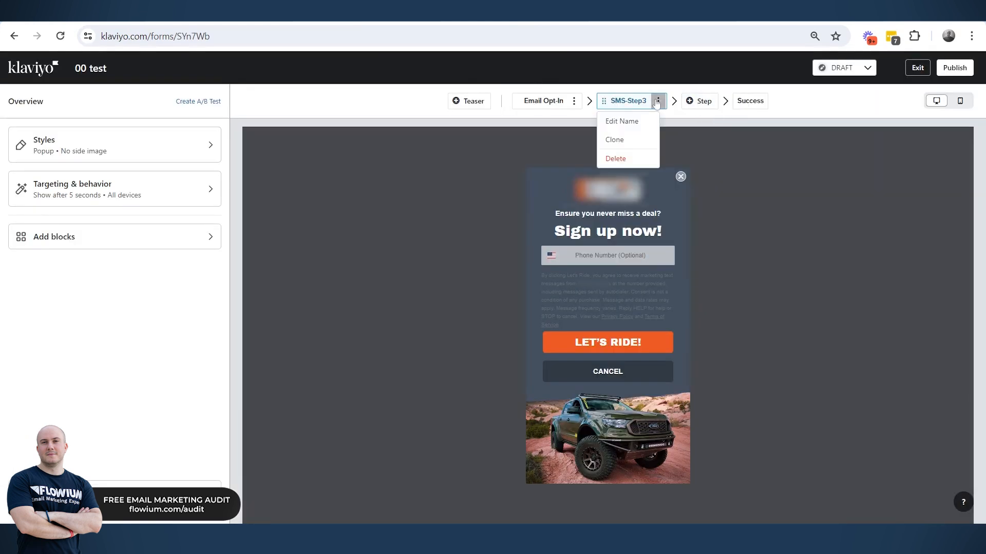
click(616, 158)
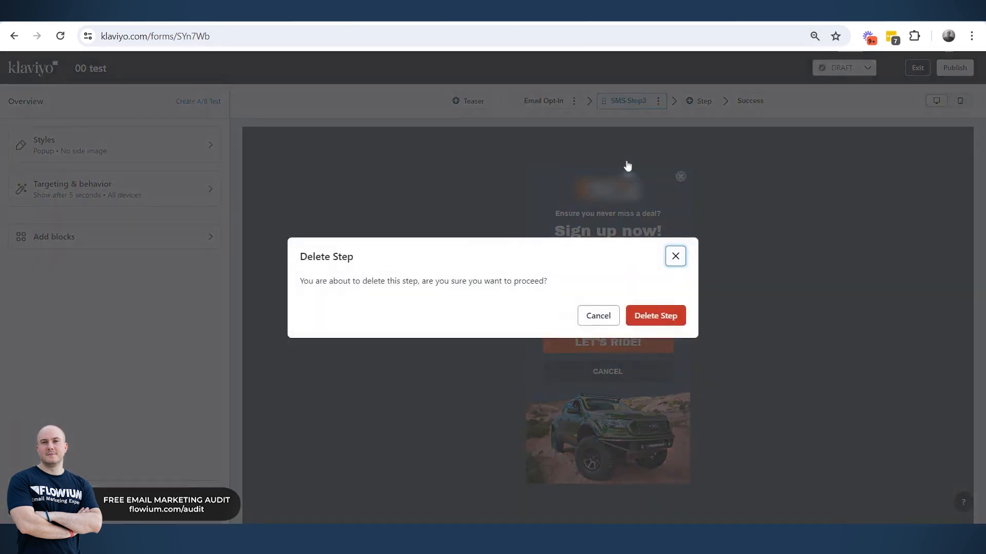
click(655, 314)
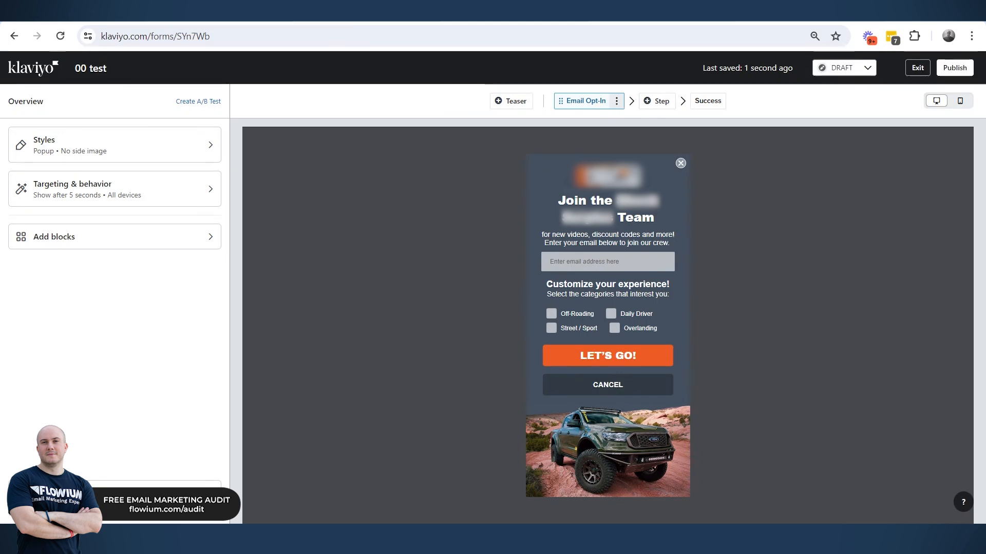
- Add an SMS opt-in step using Smart Opt-in with the SMS Subscribers list, and display the new SMS Opt-In step
click(647, 103)
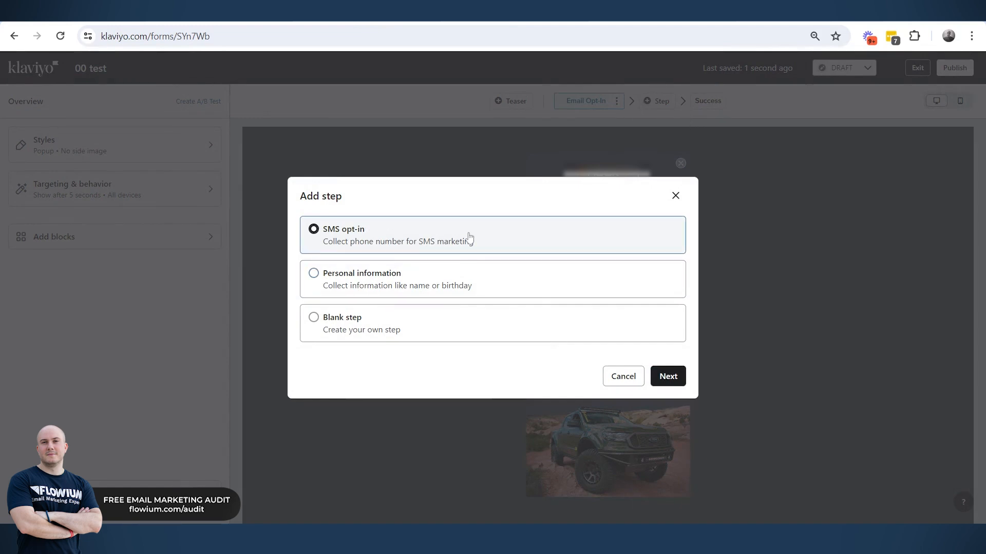
click(681, 378)
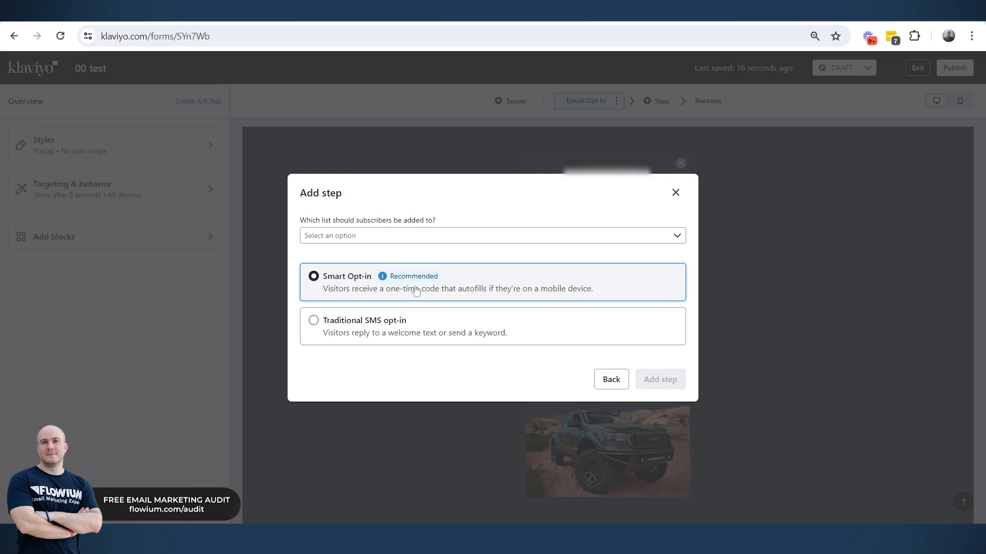
click(449, 237)
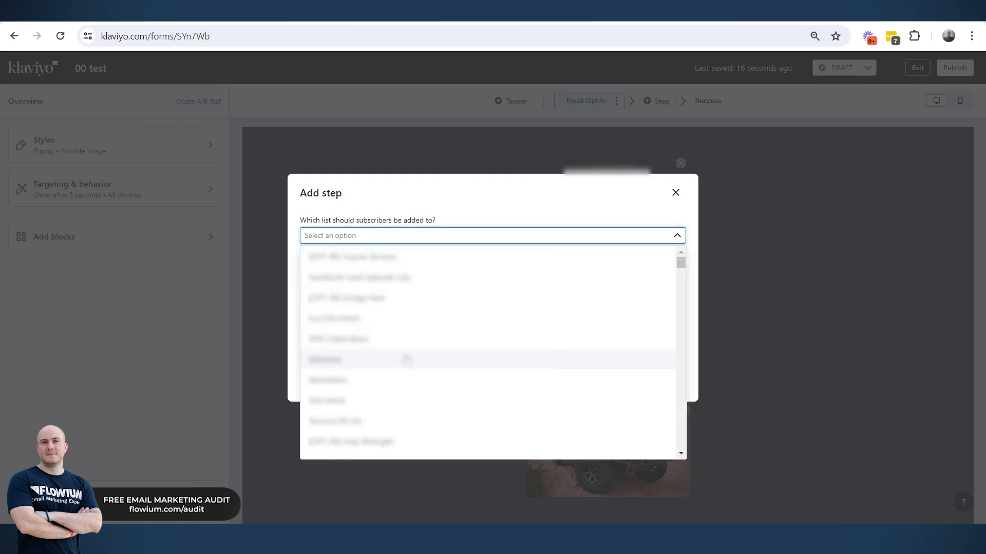
click(407, 360)
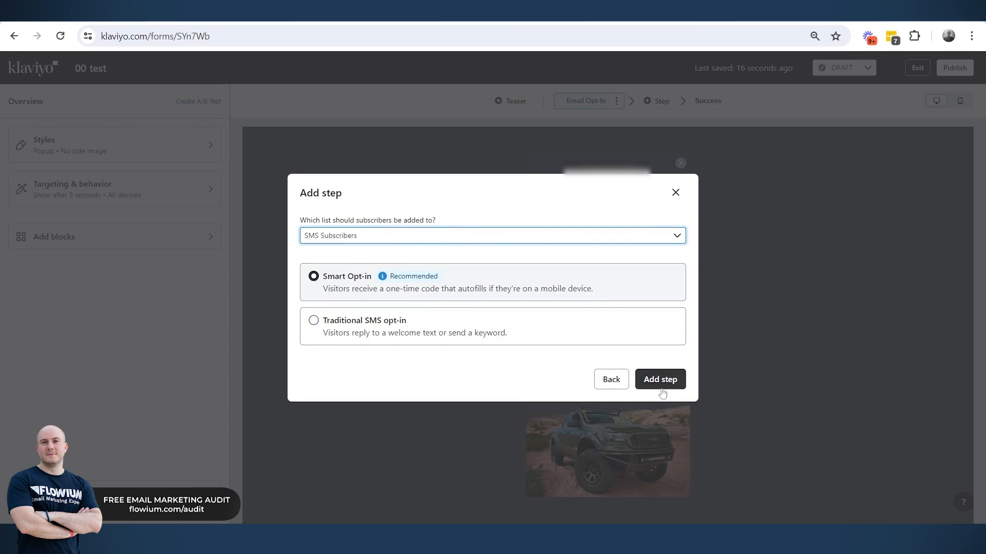
click(661, 386)
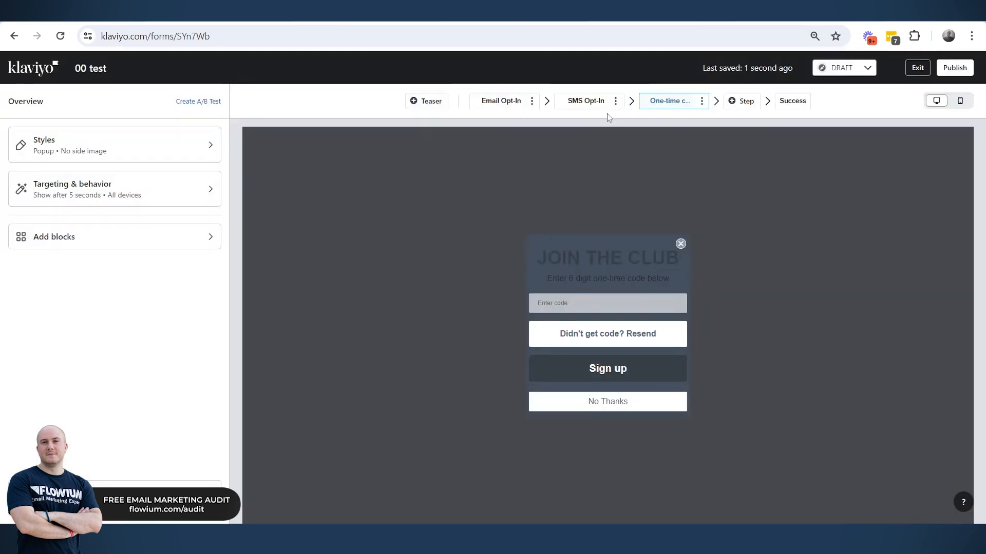
click(593, 102)
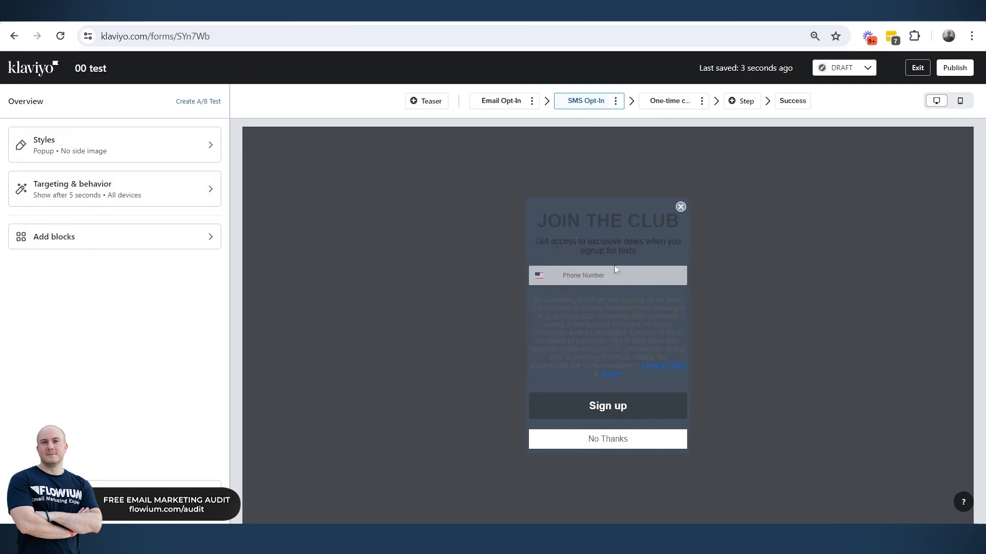
- Examine the Sign up button's settings in the SMS Opt-In step and the code input and resend button in the One-time code step
click(605, 399)
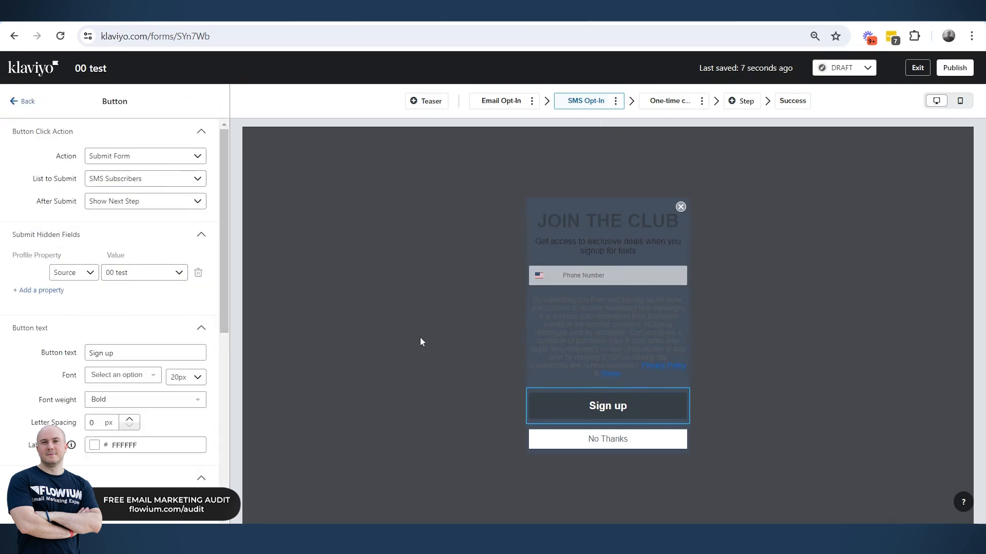
scroll(171, 315, down, 7)
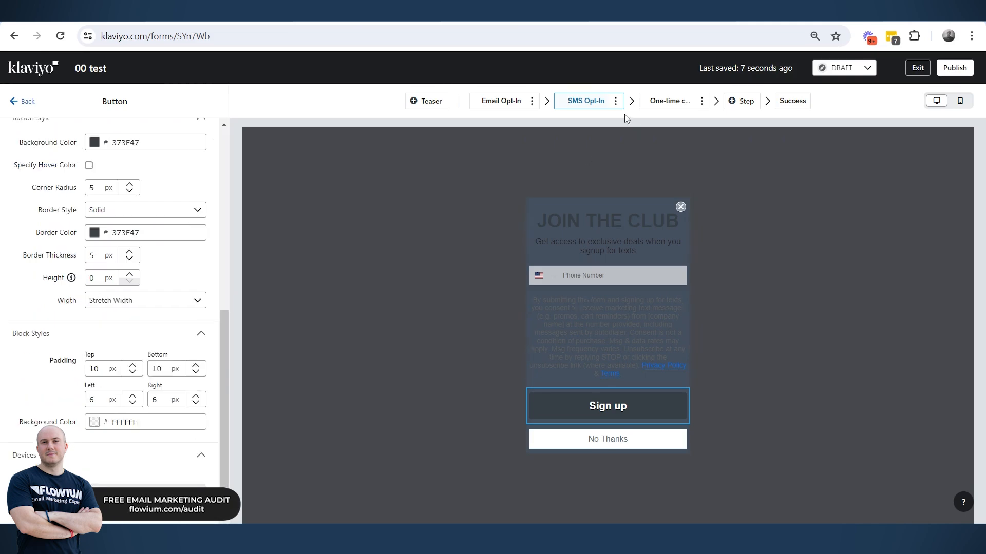
click(676, 107)
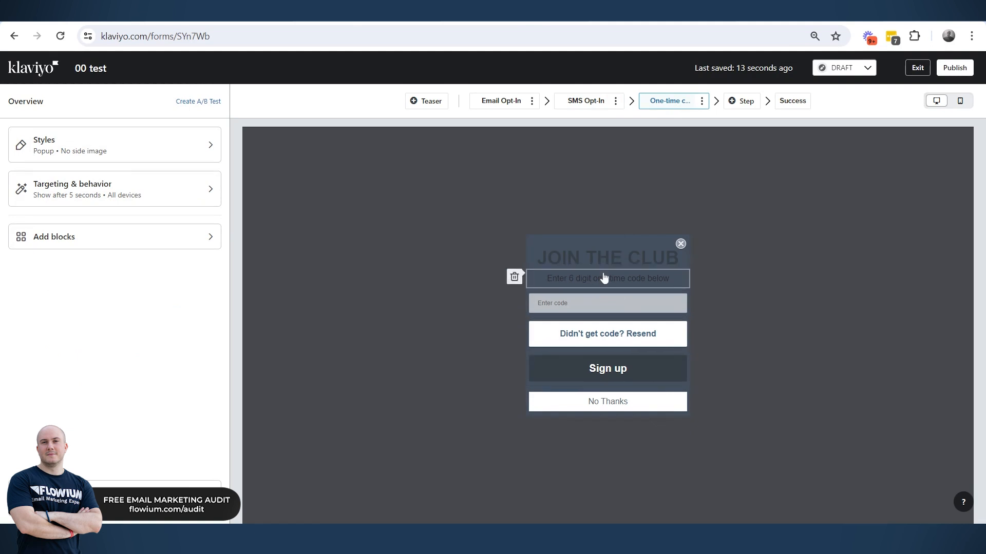
click(603, 301)
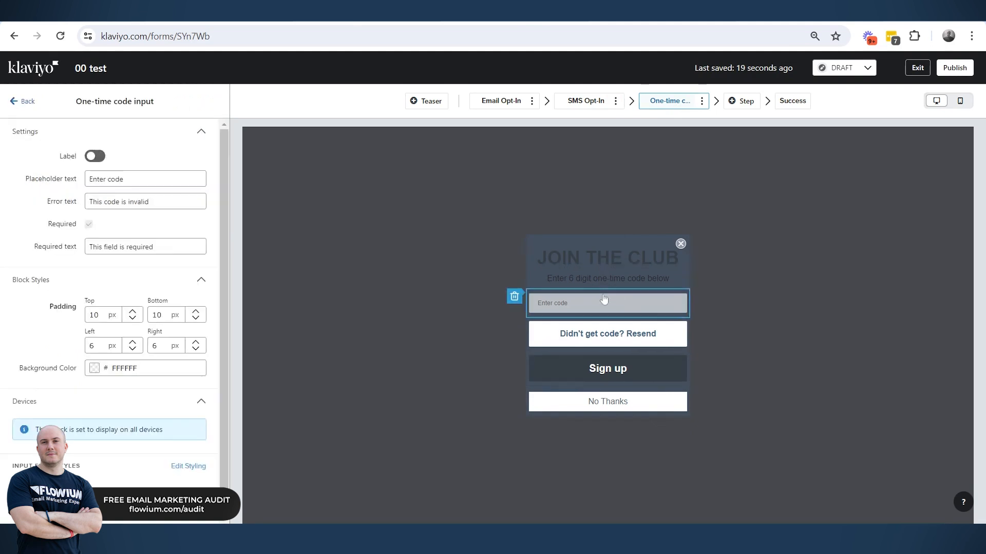
click(597, 336)
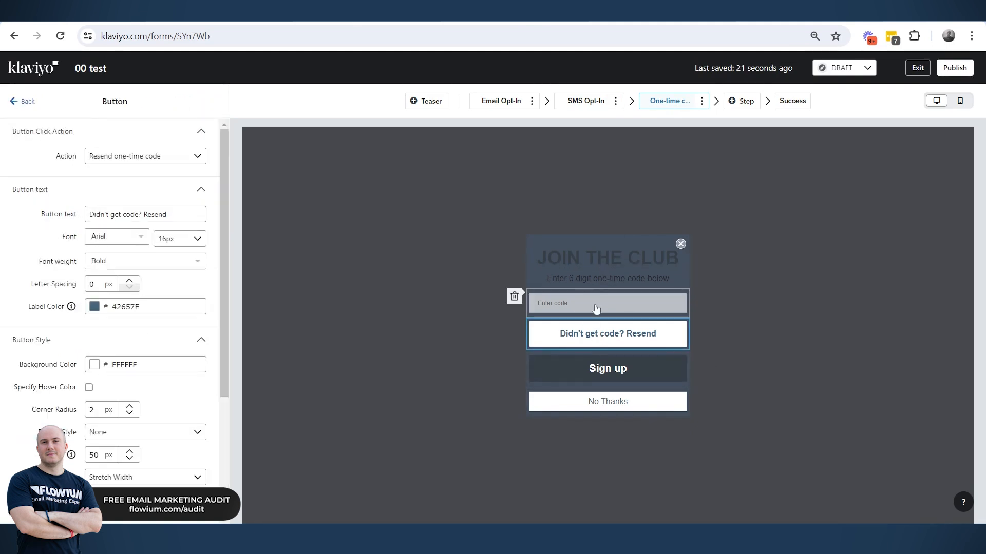
click(595, 308)
click(603, 105)
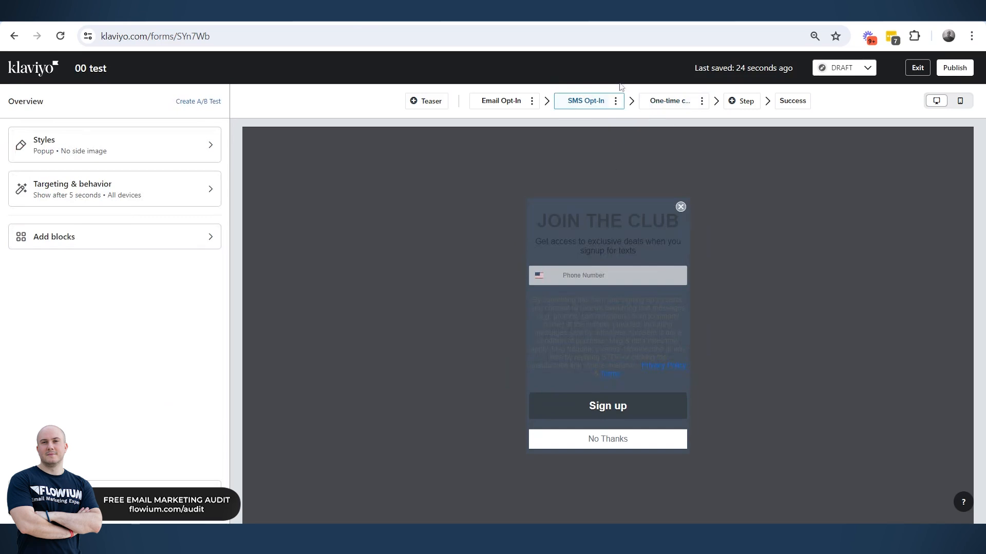
click(667, 100)
click(615, 302)
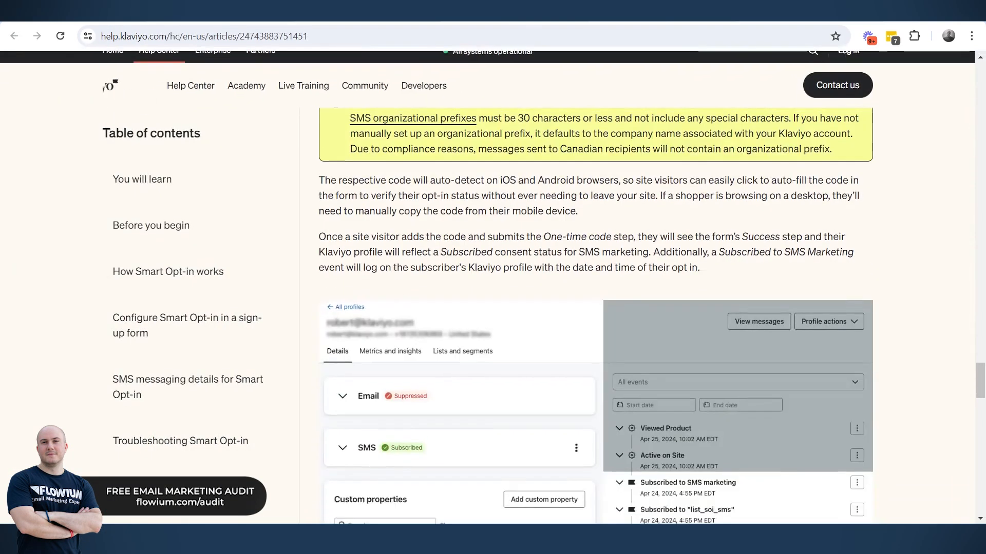
- In the Klaviyo Help Center article on Smart Opt-in, review the troubleshooting advice, the account requirements and how the opt-in process works
scroll(891, 311, down, 10)
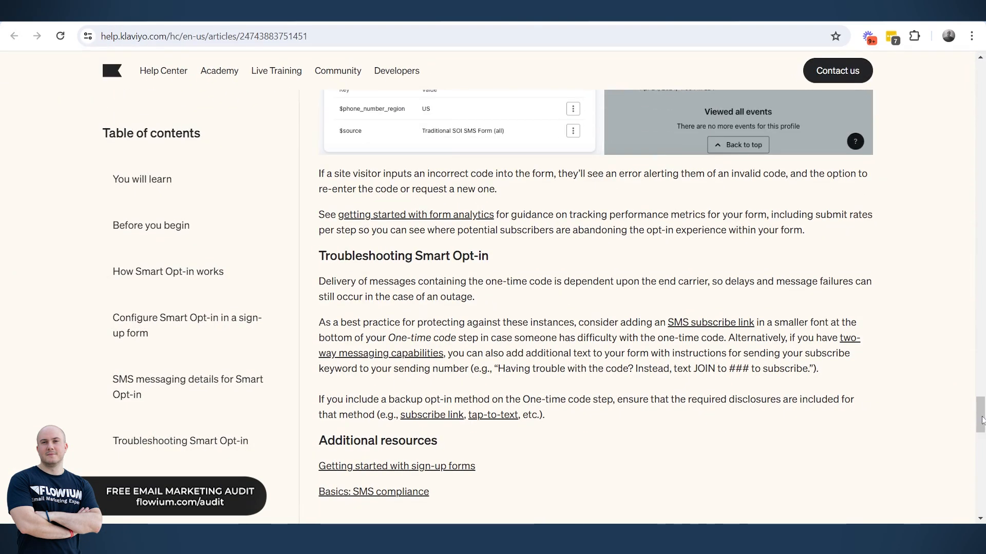
scroll(981, 420, down, 5)
scroll(963, 226, up, 15)
scroll(961, 159, up, 15)
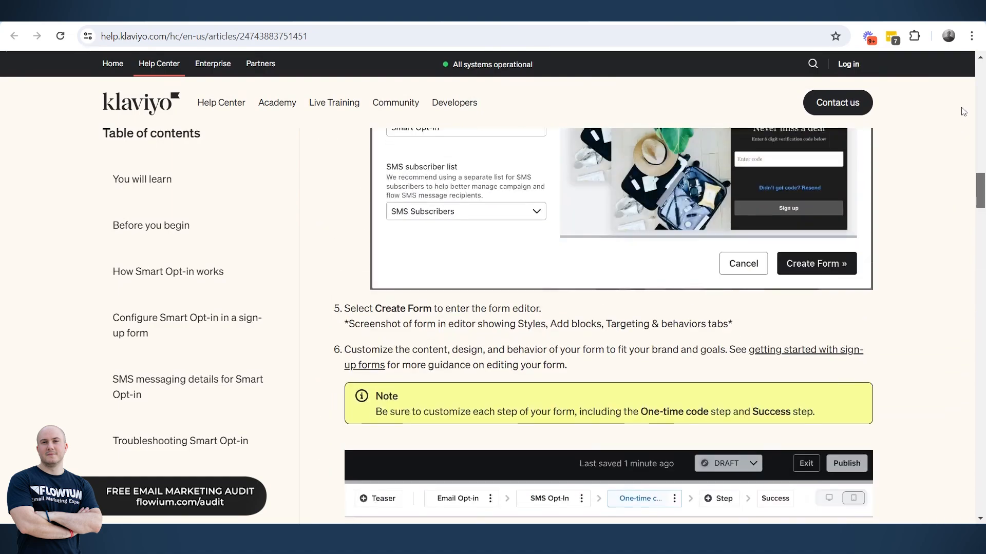
scroll(963, 112, up, 12)
scroll(971, 56, up, 9)
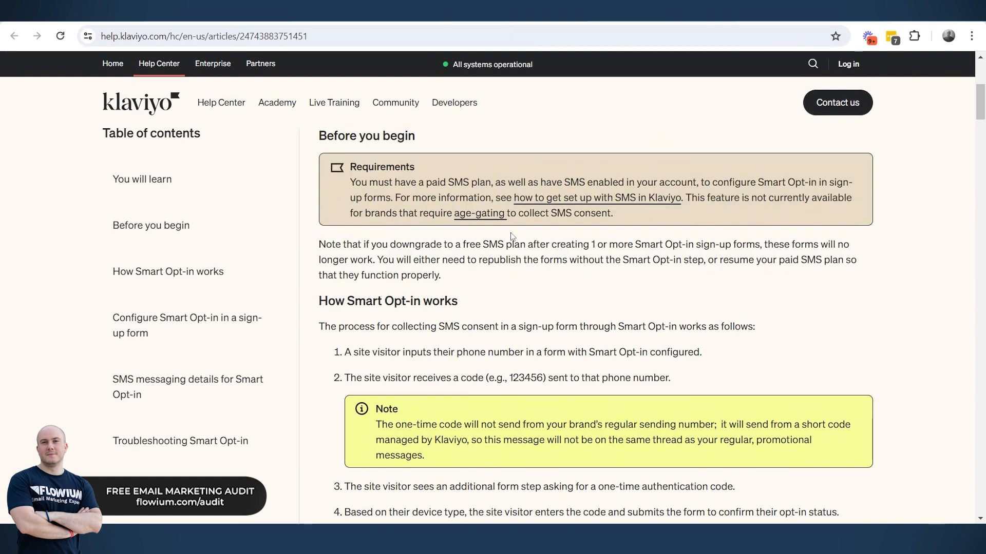
scroll(512, 237, up, 6)
scroll(718, 264, down, 5)
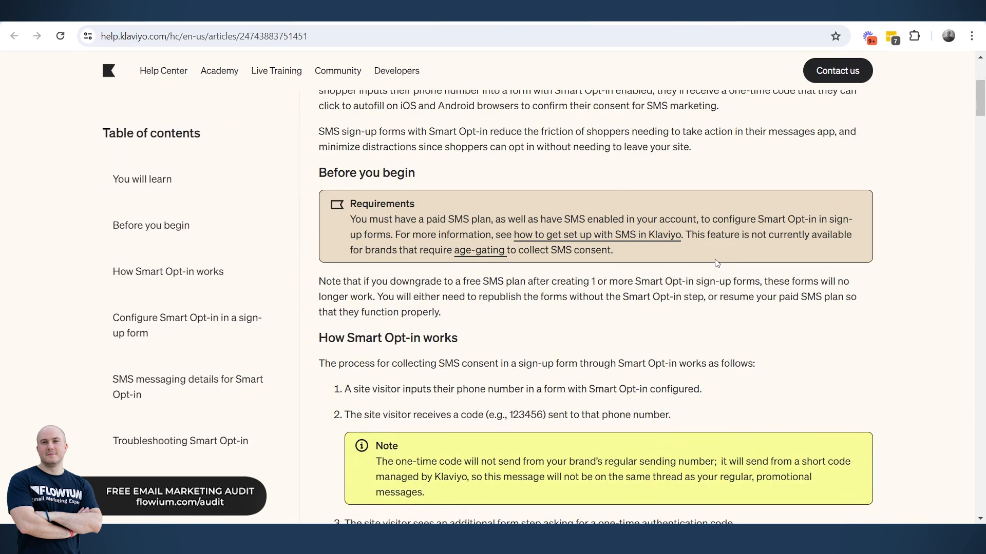
scroll(715, 263, down, 11)
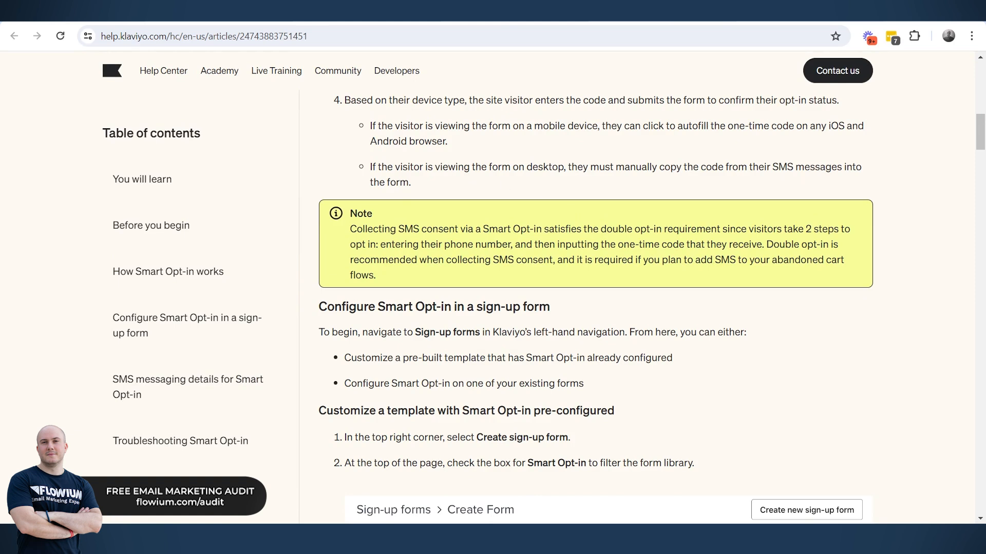
click(450, 12)
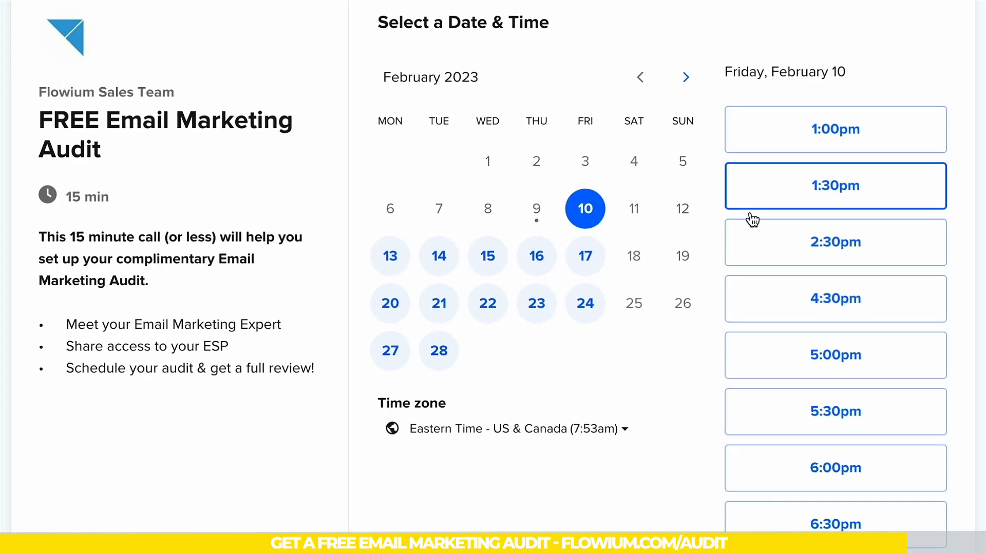
- On the Flowium booking page, choose the 2:30pm slot on Friday, February 10 for the free email marketing audit call
click(767, 237)
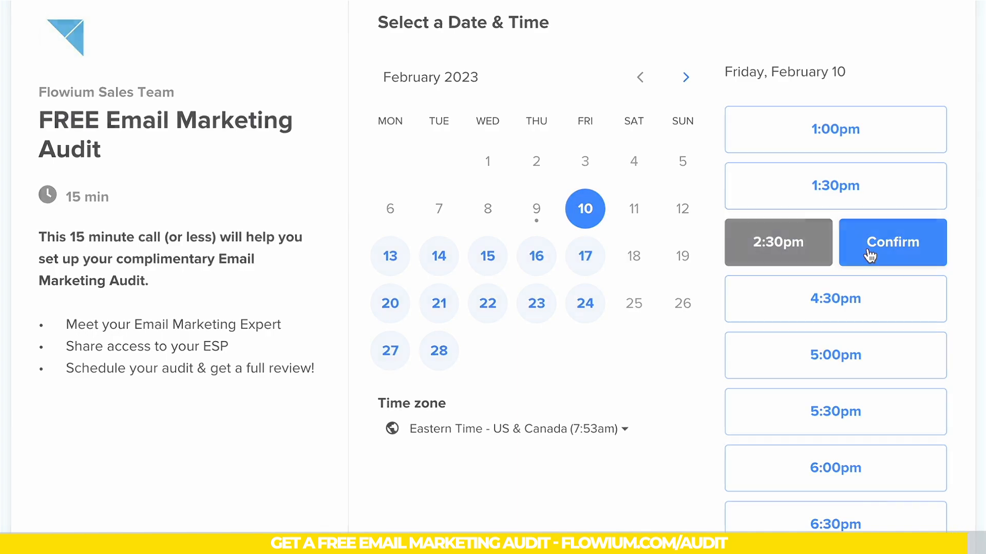